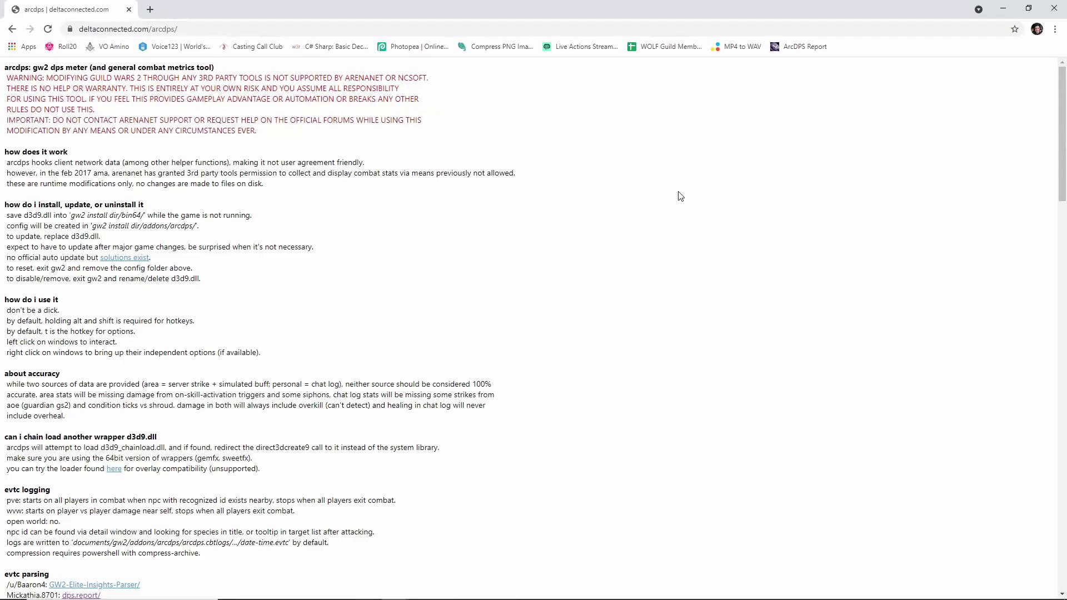
Download d3d9.dll from the arcdps 'x64: current' listing and keep it despite the harmful-file warning
scroll(681, 196, "down", 12)
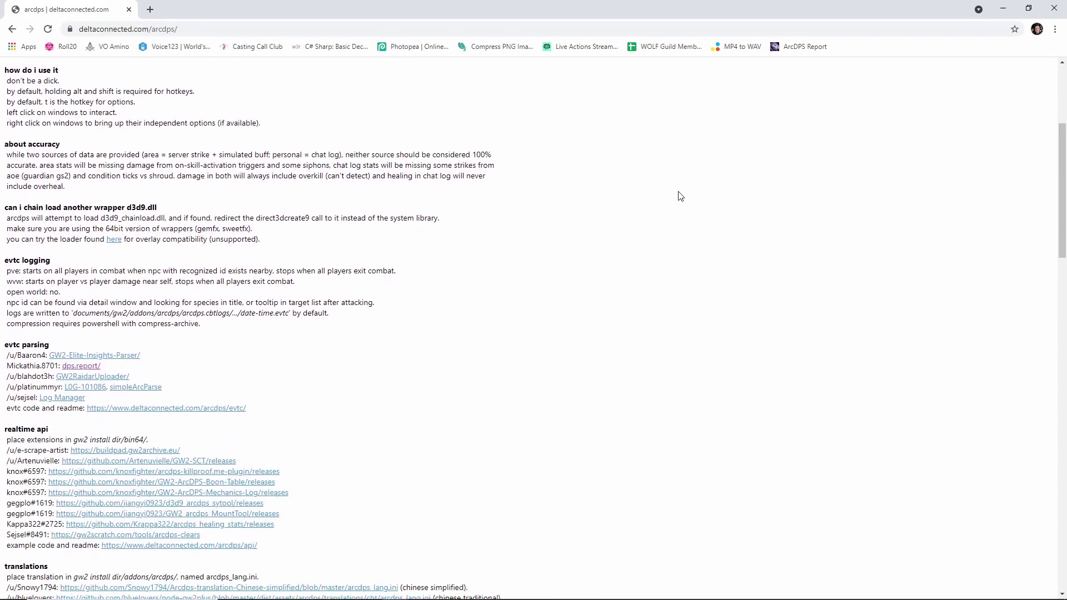
scroll(681, 196, "down", 15)
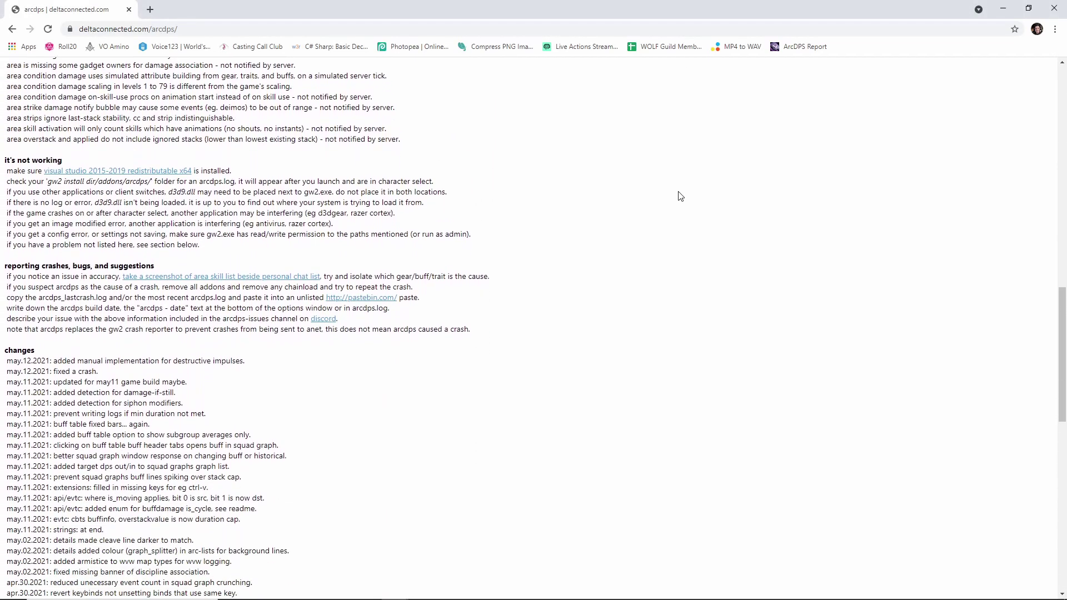
scroll(681, 196, "down", 3)
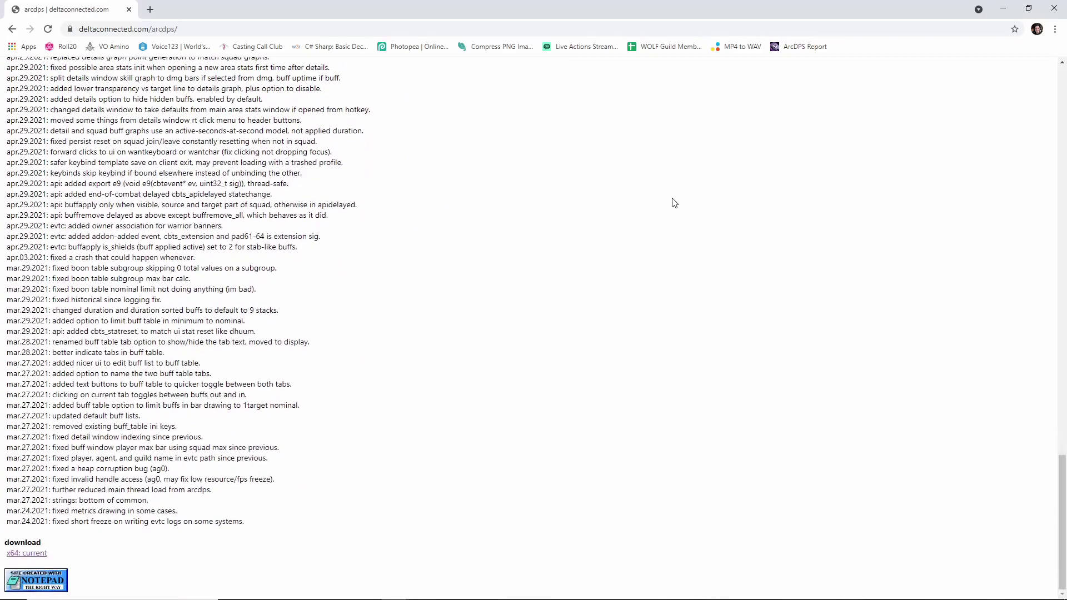
left_click(45, 556)
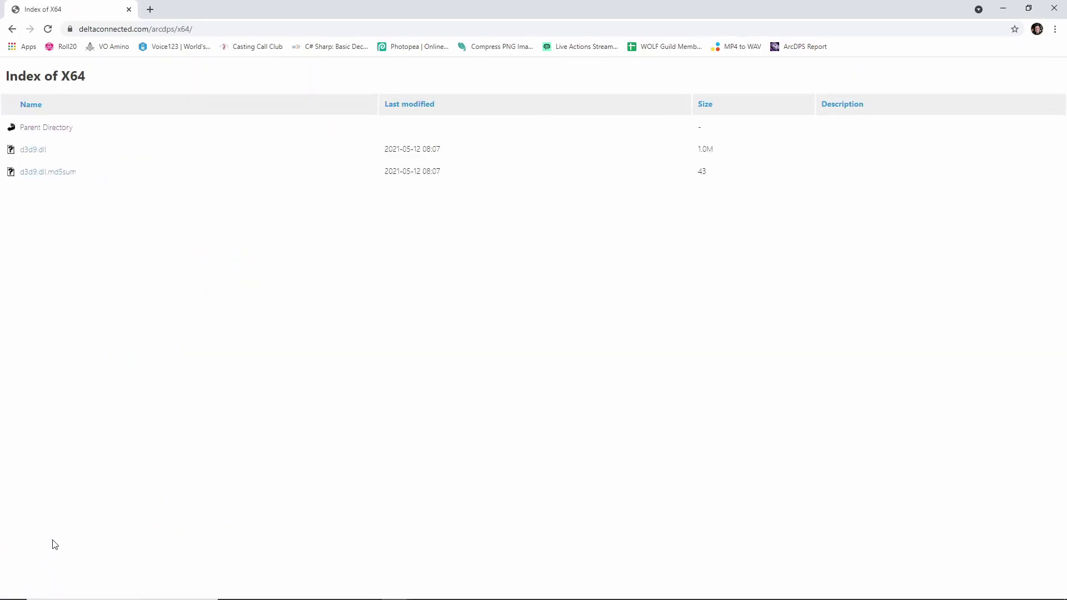
left_click(32, 151)
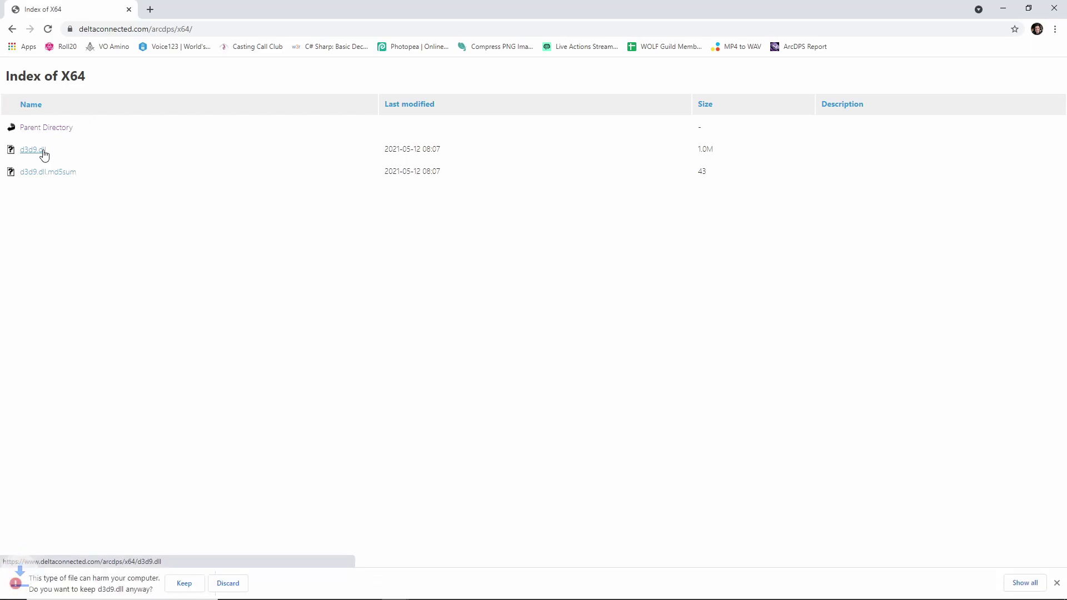
left_click(185, 584)
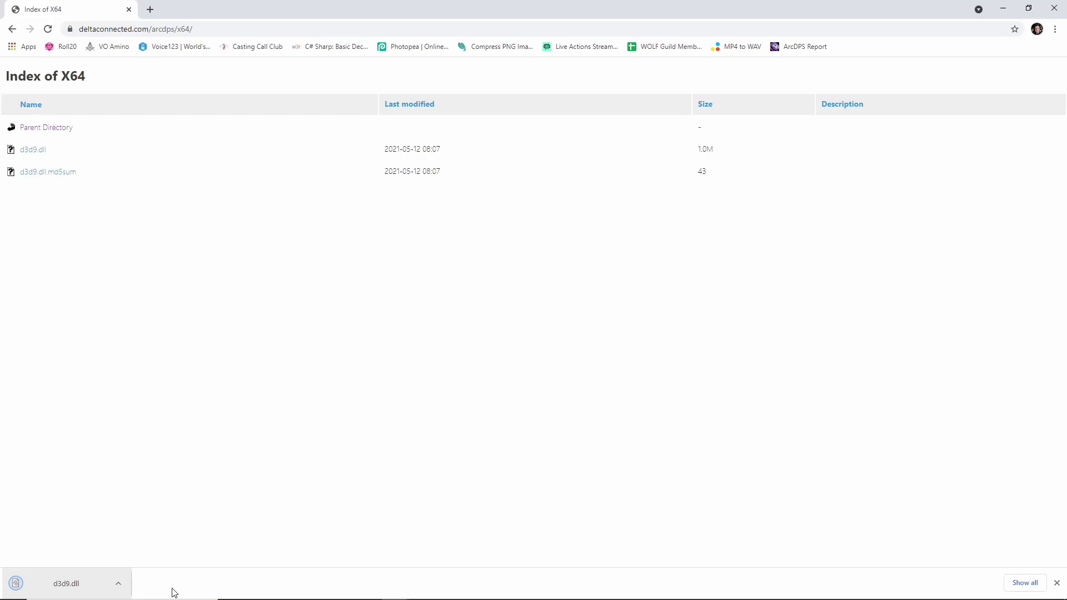
right_click(92, 584)
Show d3d9.dll in Downloads, then open the Guild Wars 2 folder through its desktop shortcut's file location
left_click(132, 554)
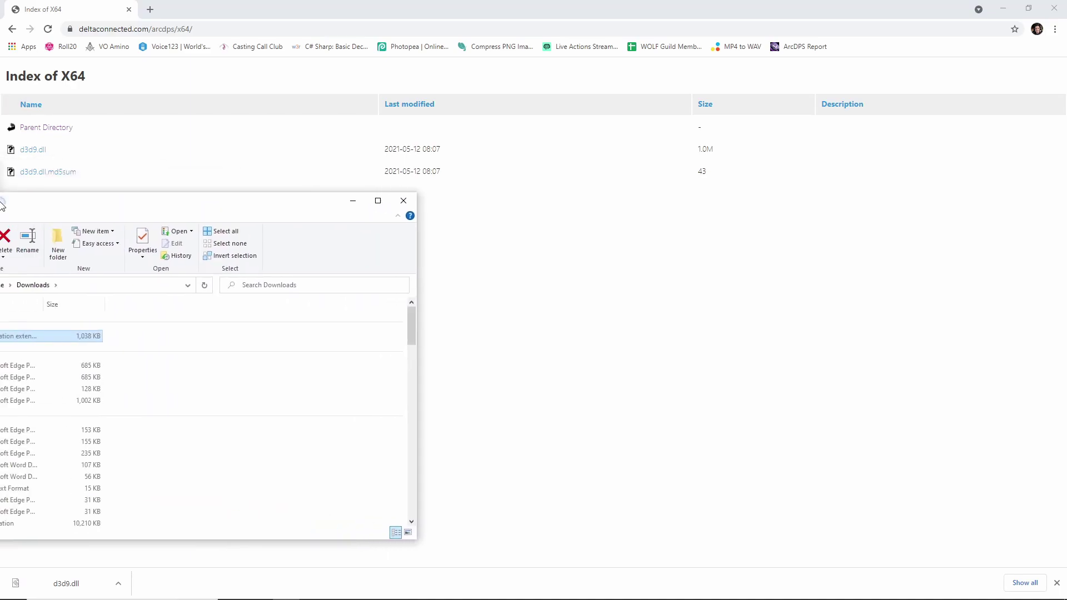
left_click_drag(63, 216, 532, 179)
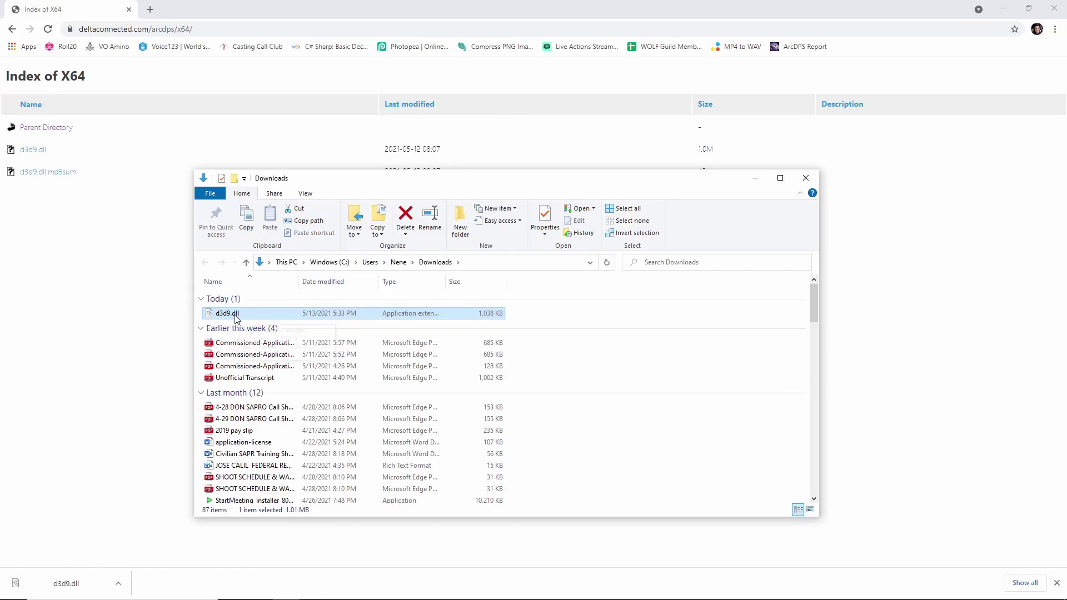
left_click(1003, 9)
right_click(1035, 19)
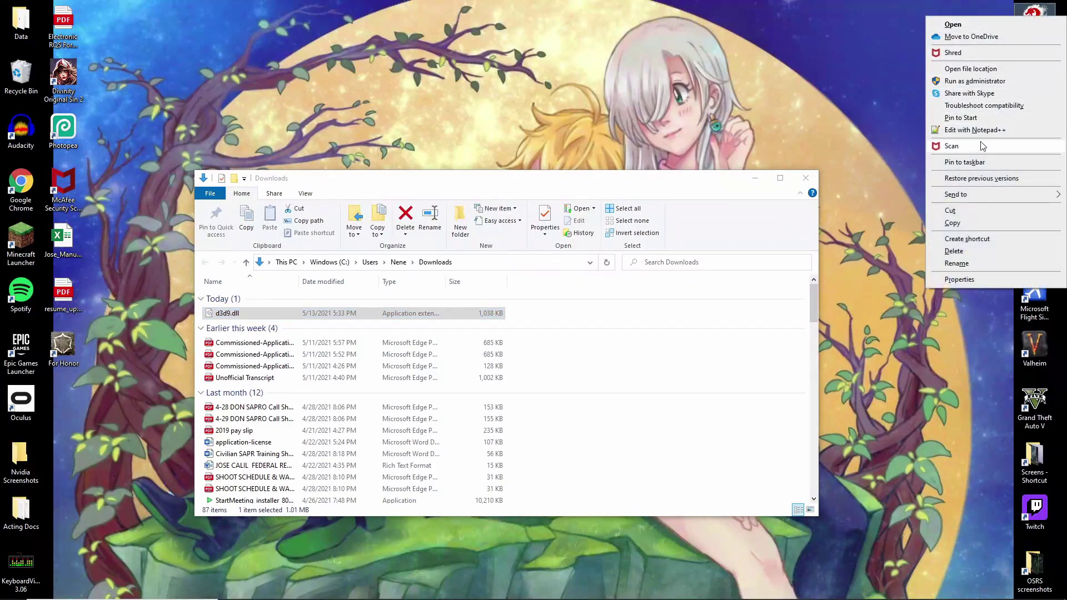
left_click(1008, 69)
Open the Guild Wars 2 bin64 folder and check the d3d9.dll arcdps file details
left_click_drag(538, 201, 756, 163)
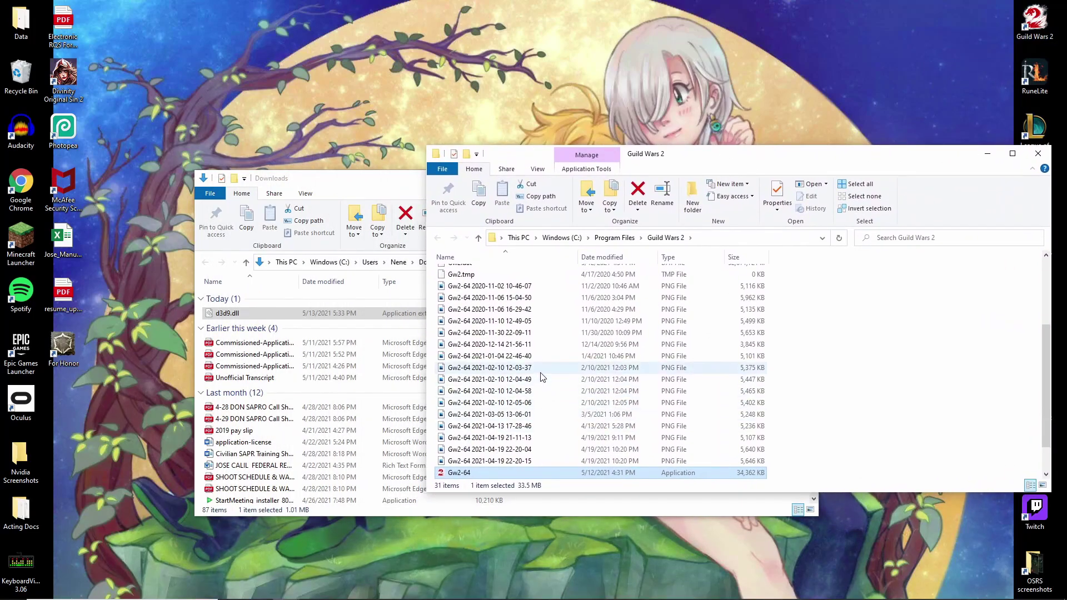
scroll(542, 378, "up", 4)
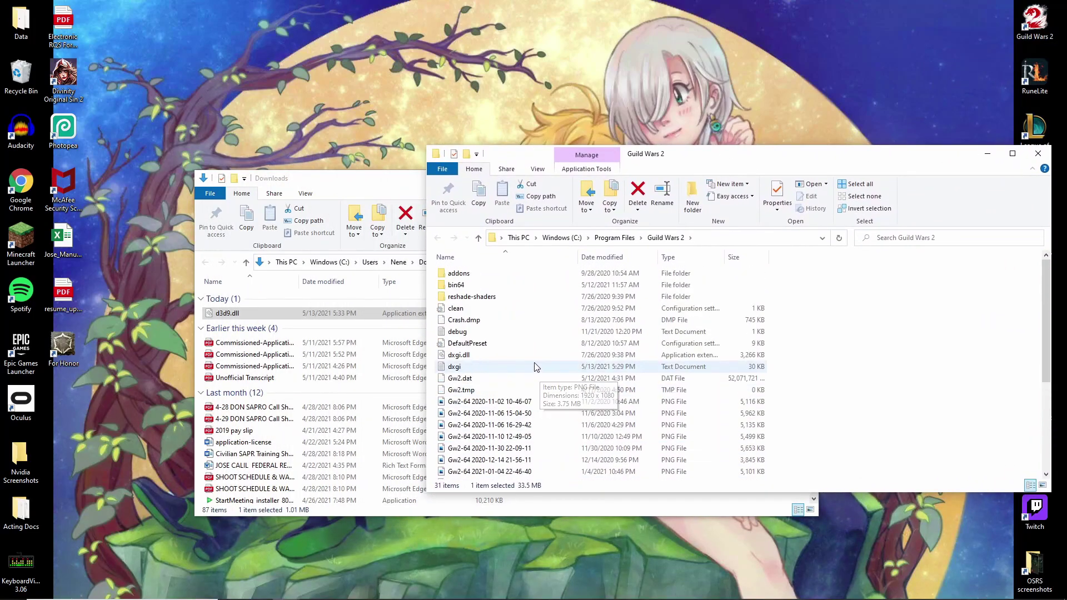
double_click(525, 288)
mouse_move(508, 315)
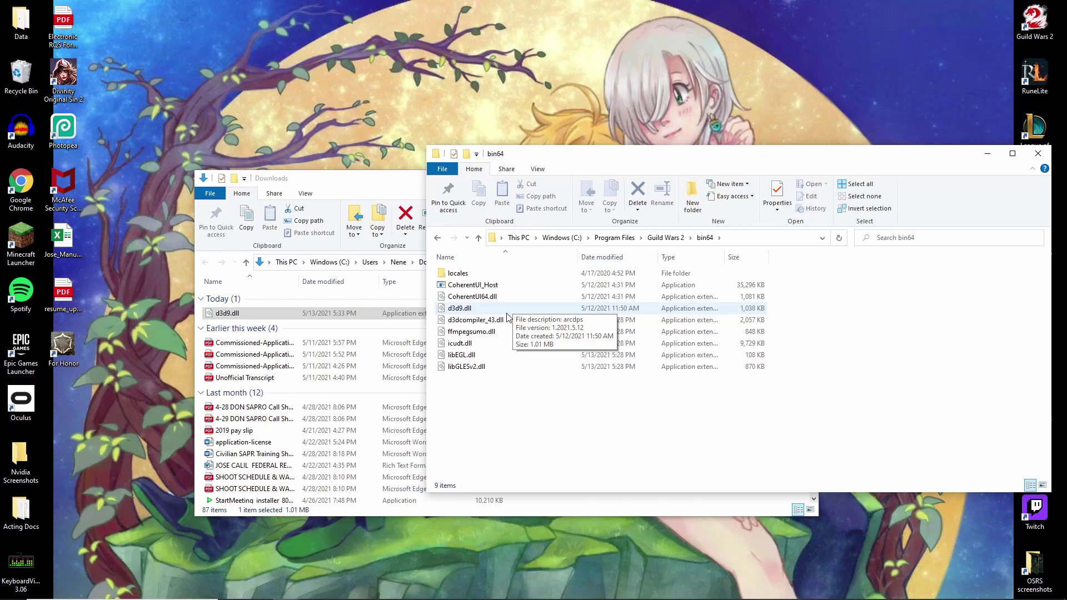
Close the Downloads and bin64 folder windows
left_click(408, 179)
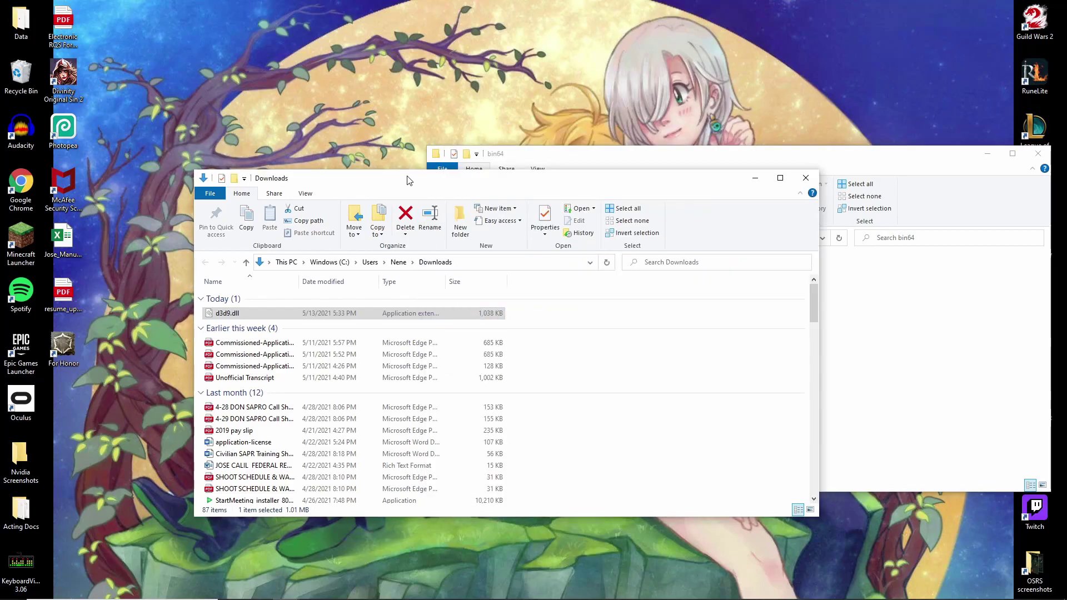
left_click(806, 178)
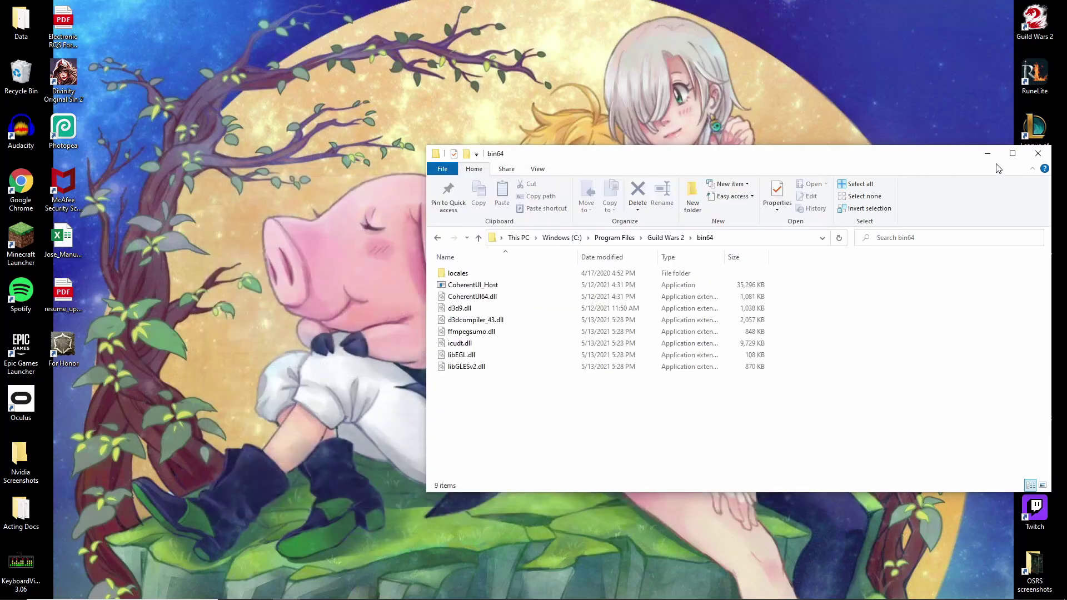
left_click(1038, 154)
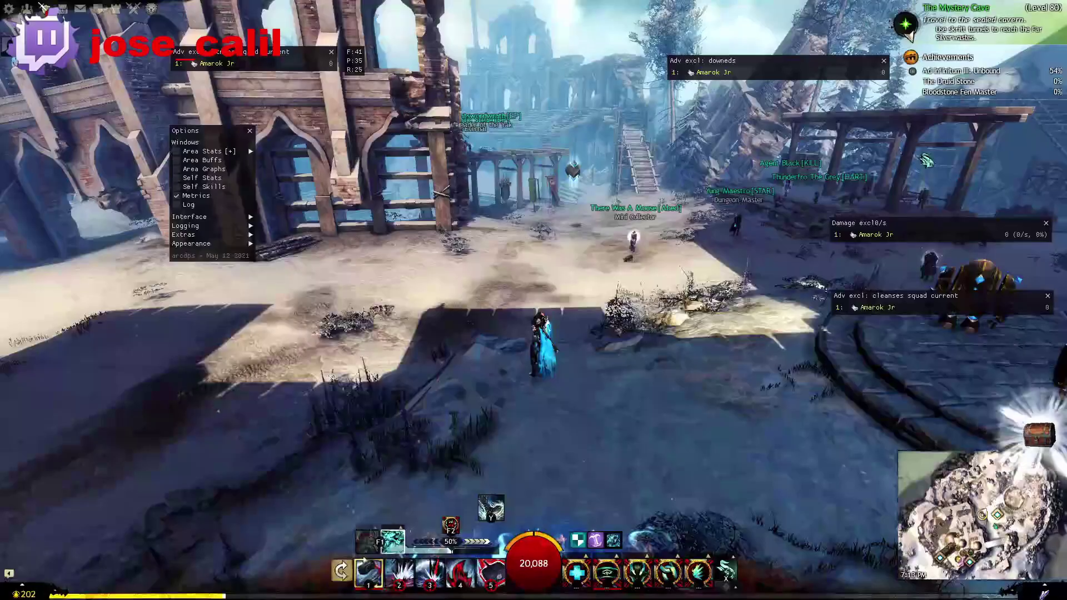
Enable the arcdps squad cleanses window and review its persist settings menu
left_click(248, 217)
mouse_move(241, 150)
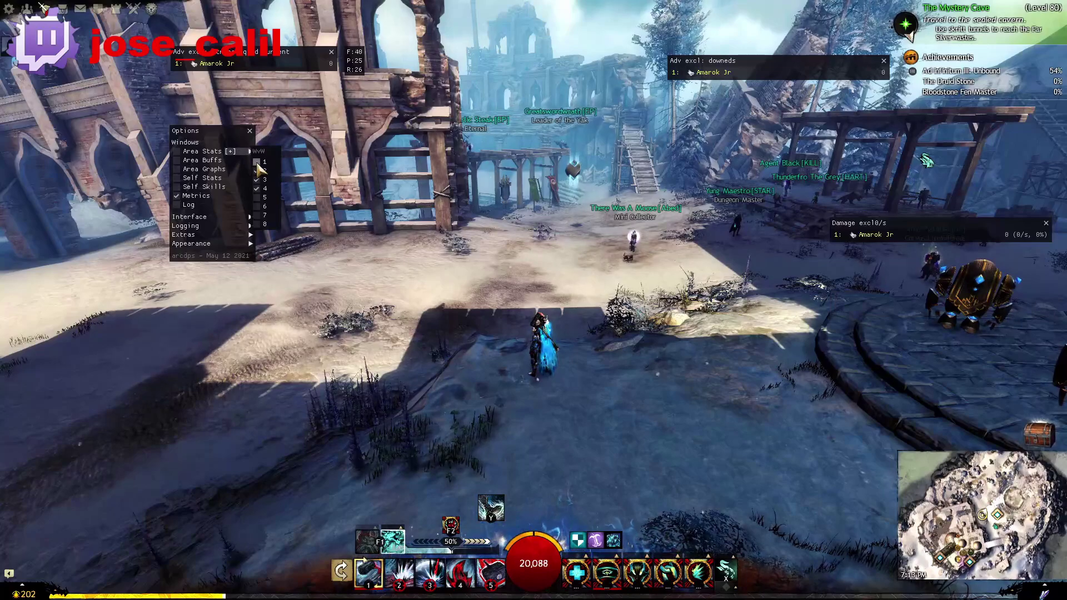
left_click(257, 164)
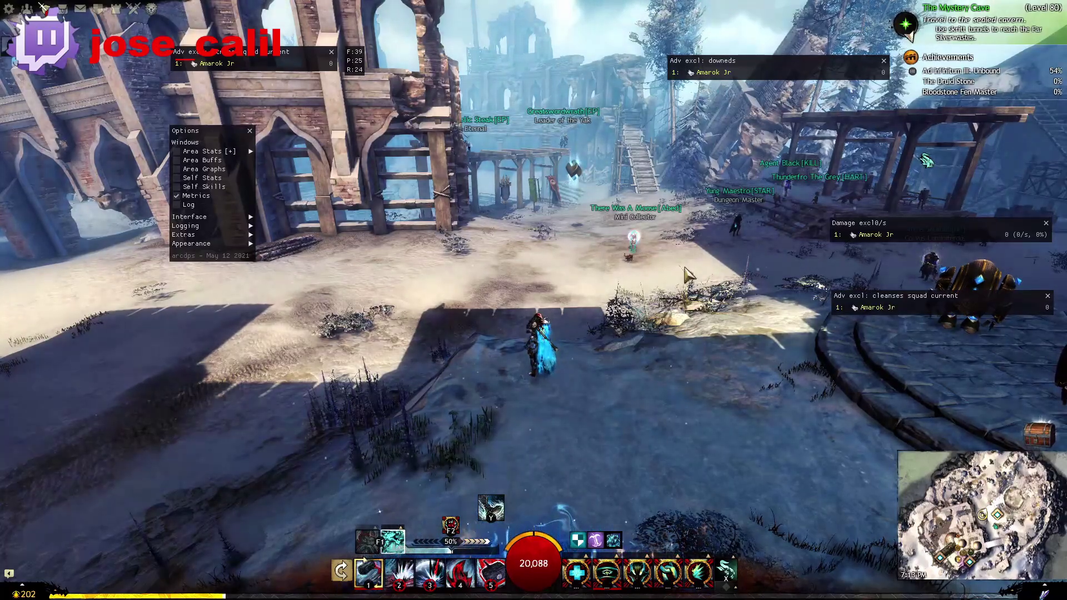
right_click(859, 303)
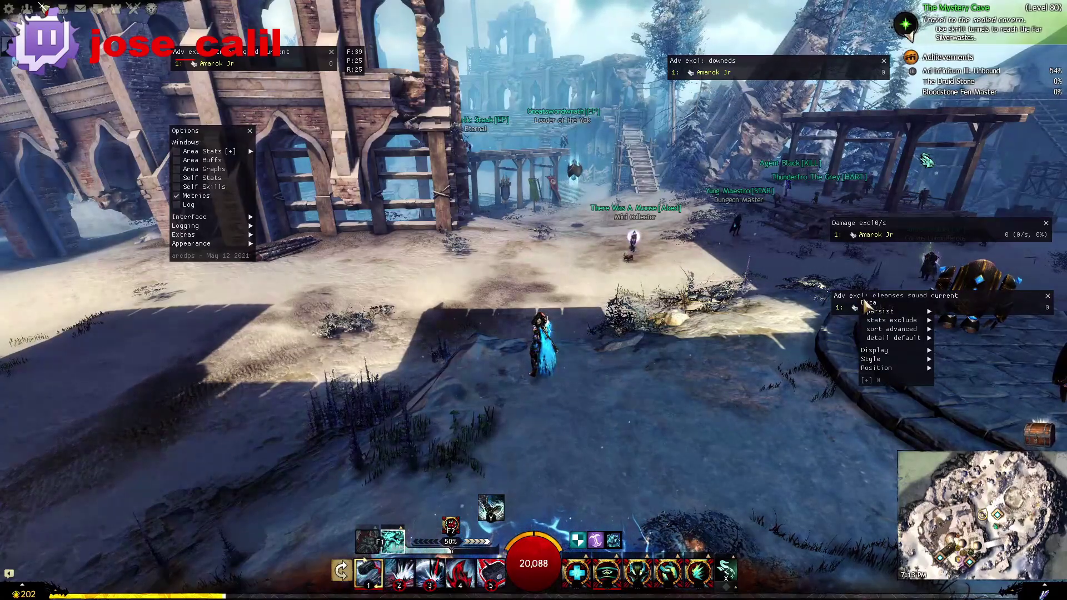
mouse_move(886, 316)
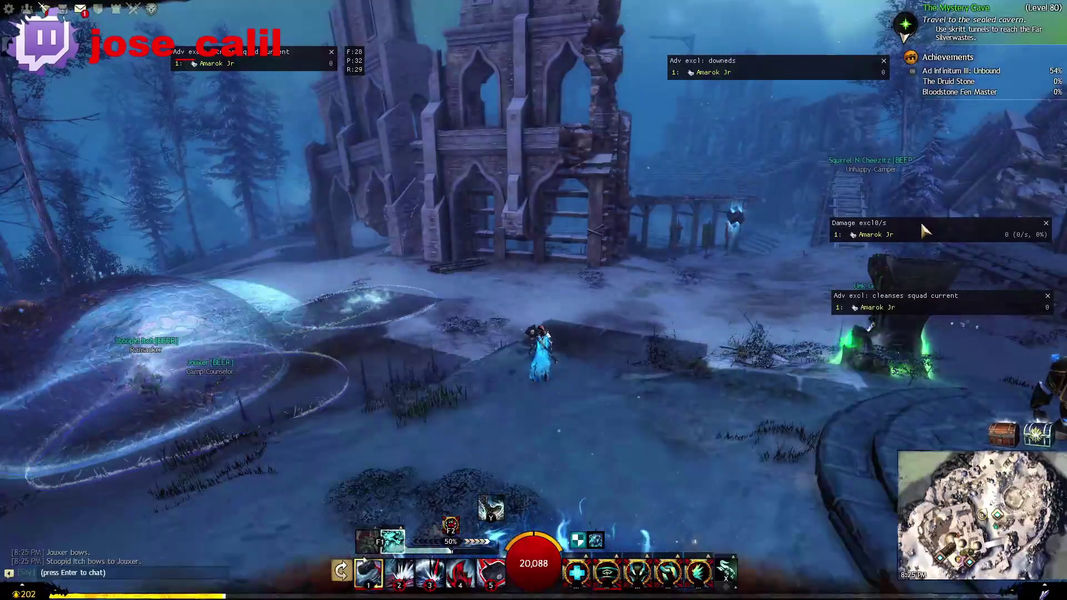
Review the Damage window's persist and stats-exclude options, then dismiss the menu
right_click(922, 227)
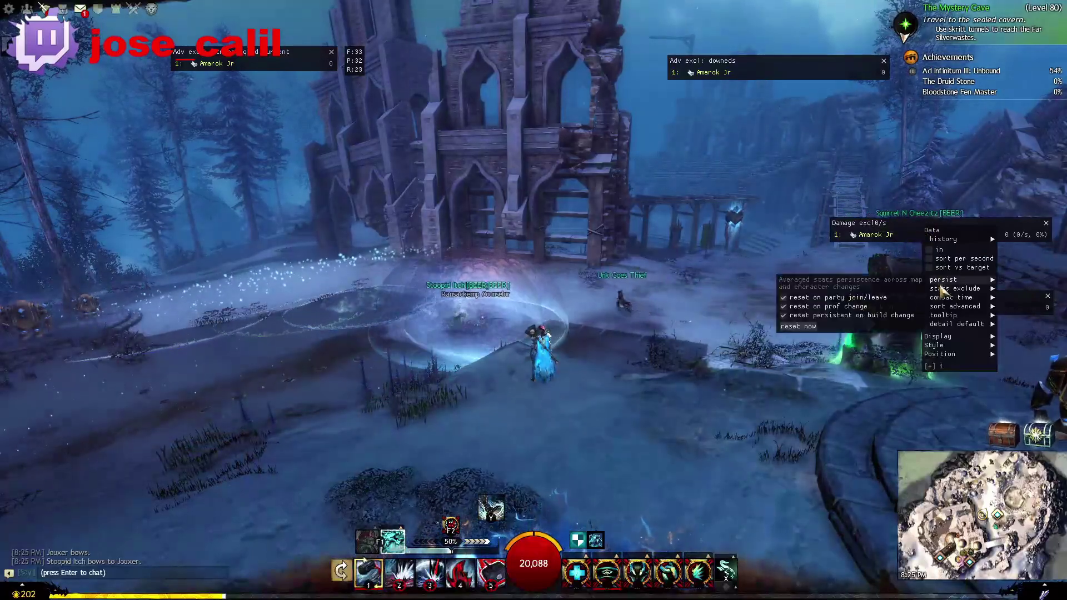
mouse_move(955, 288)
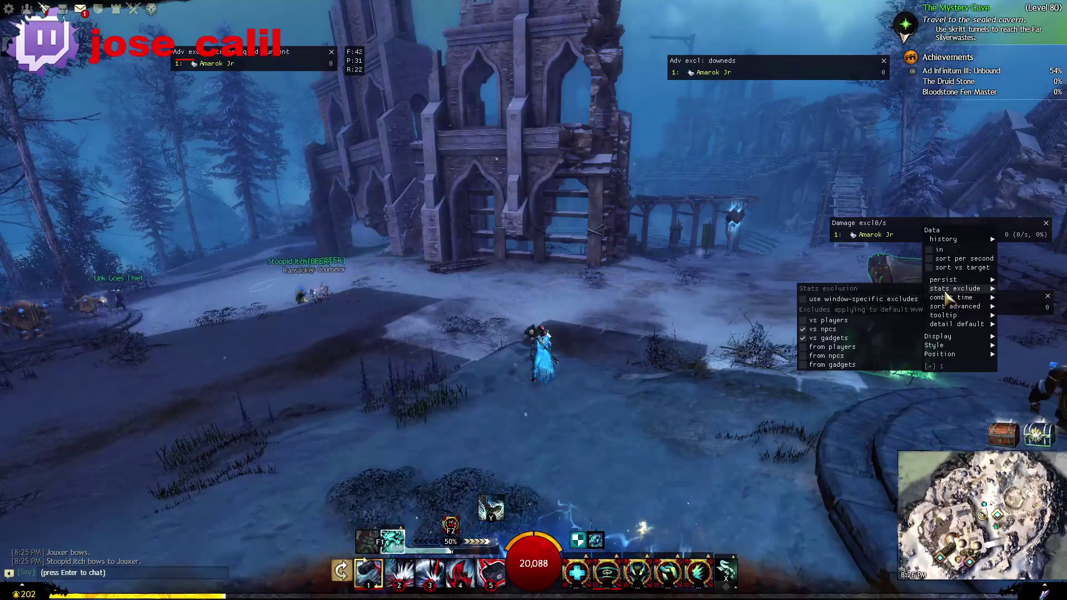
left_click(768, 233)
mouse_move(374, 66)
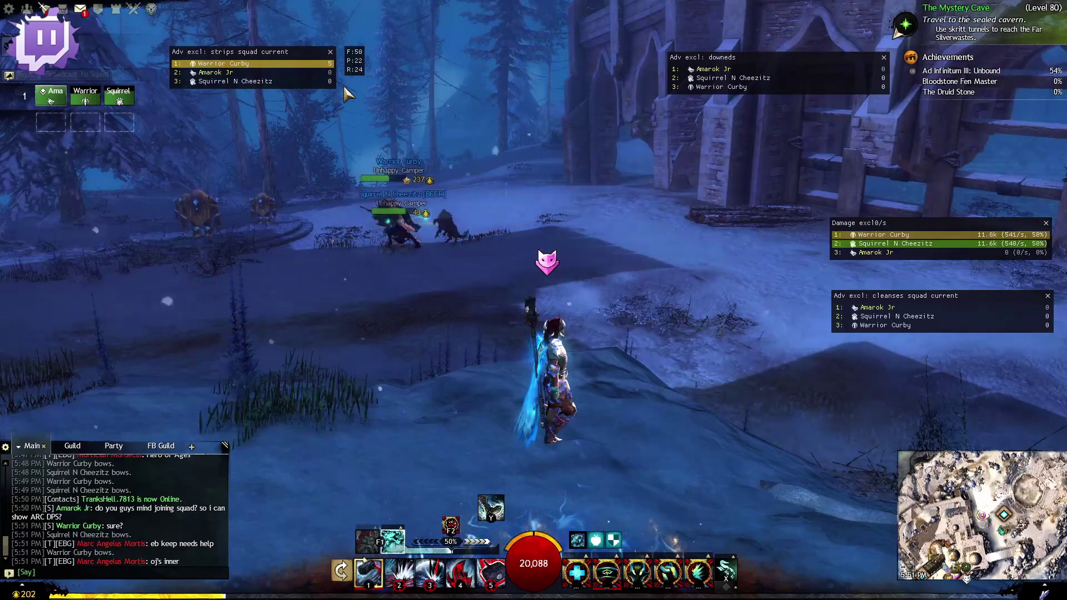
left_click_drag(636, 320, 562, 355)
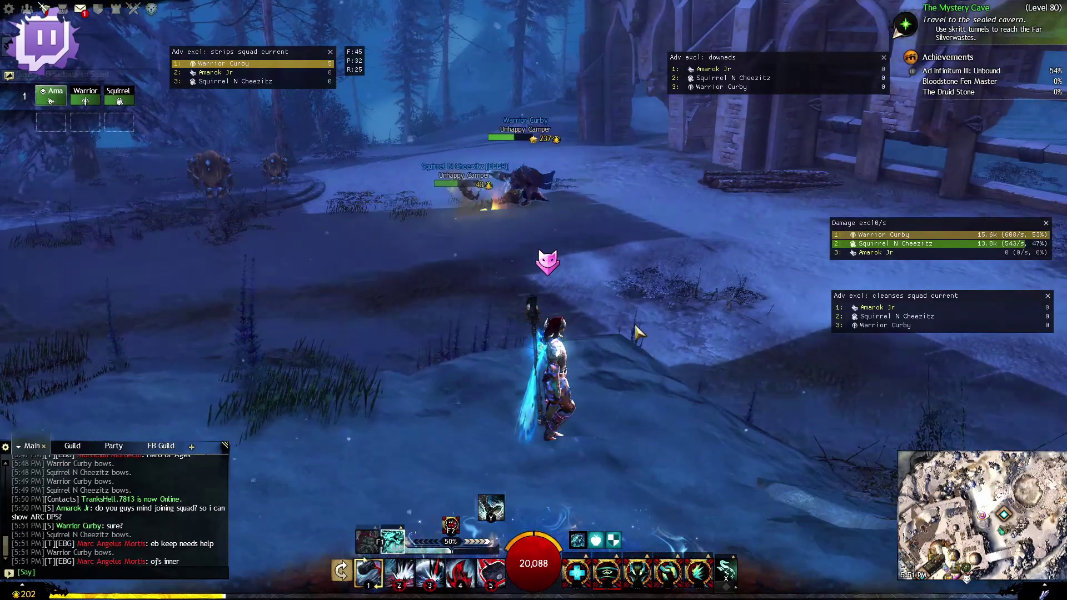
left_click_drag(638, 332, 632, 325)
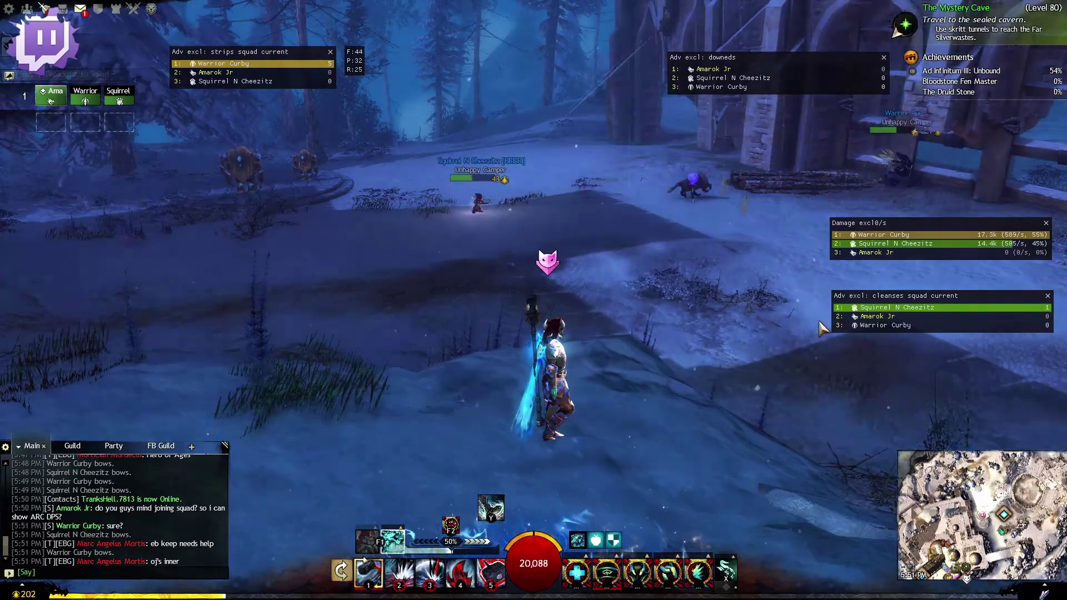
left_click_drag(823, 328, 900, 330)
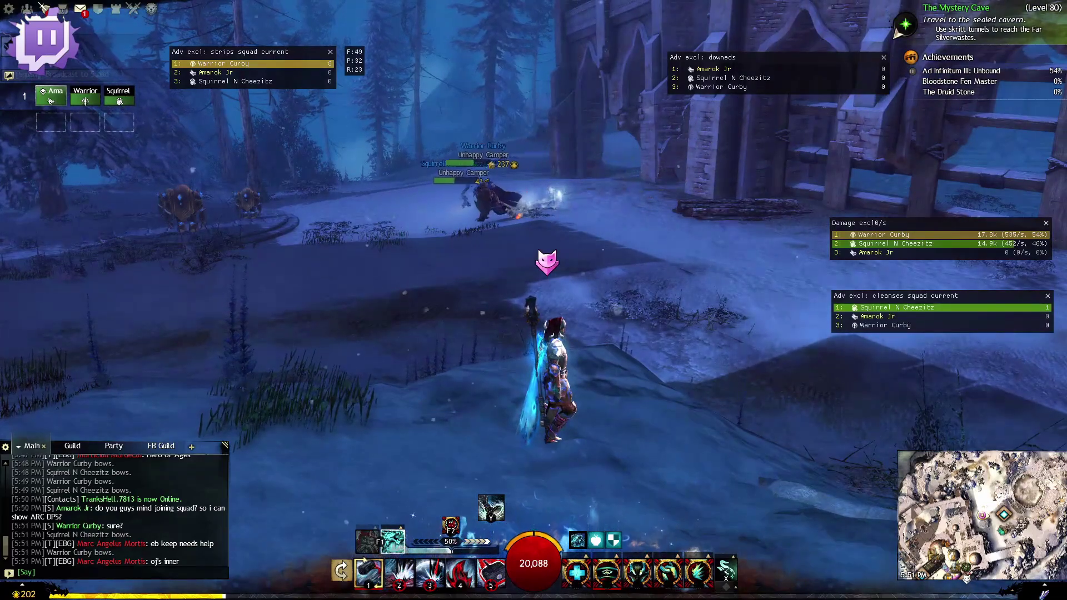
key("a")
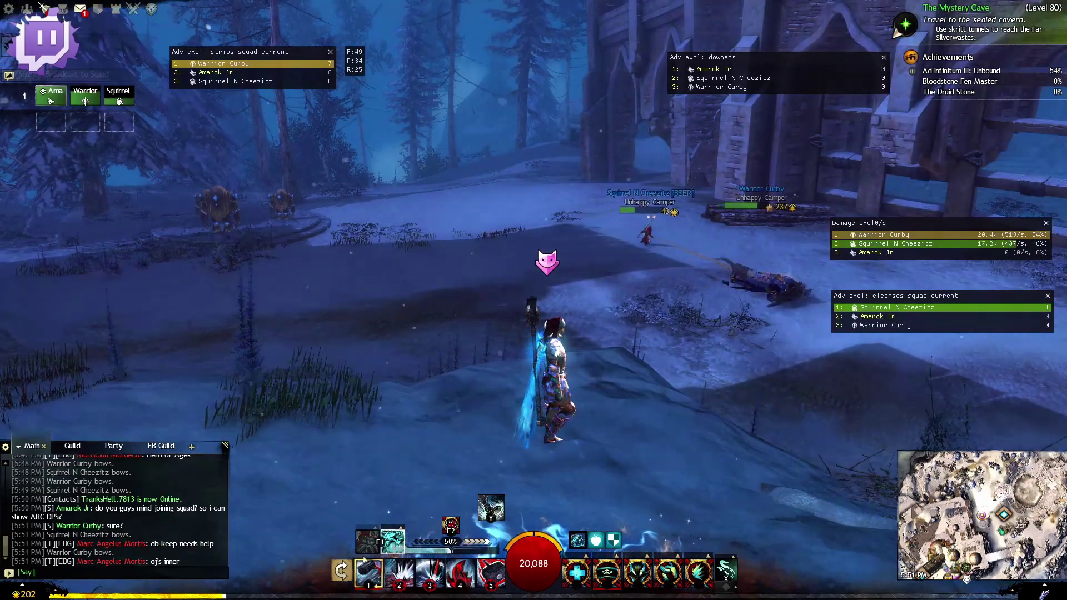
key("d")
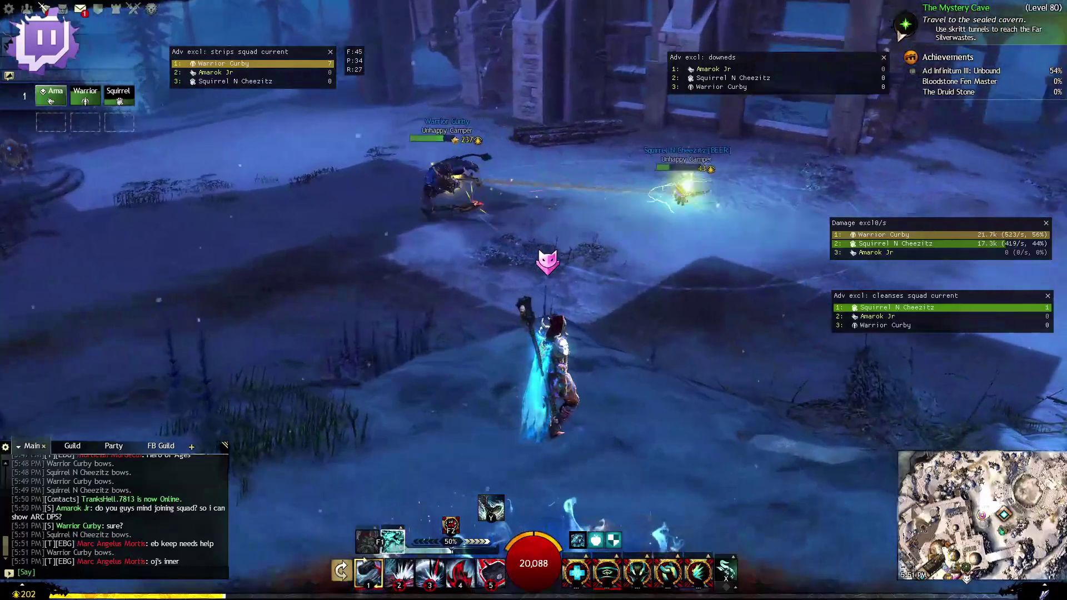
key("a")
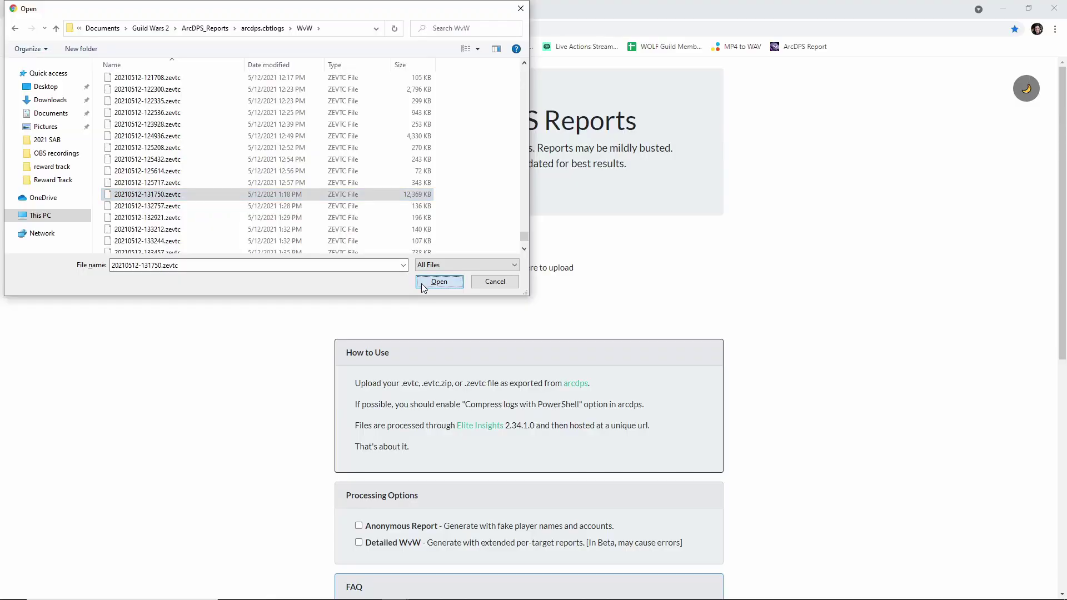
Upload the saved 12.7 MB .zevtc combat log to dps.report
left_click(423, 281)
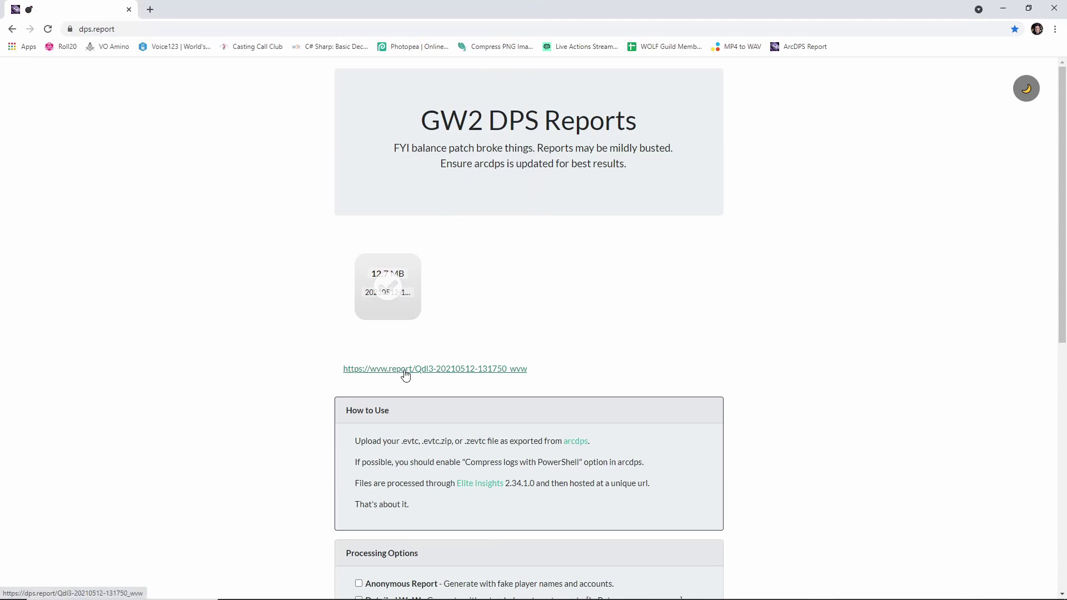
Open the WvW Eternal Battlegrounds report link and scroll through its Full Fight Summary
left_click(407, 371)
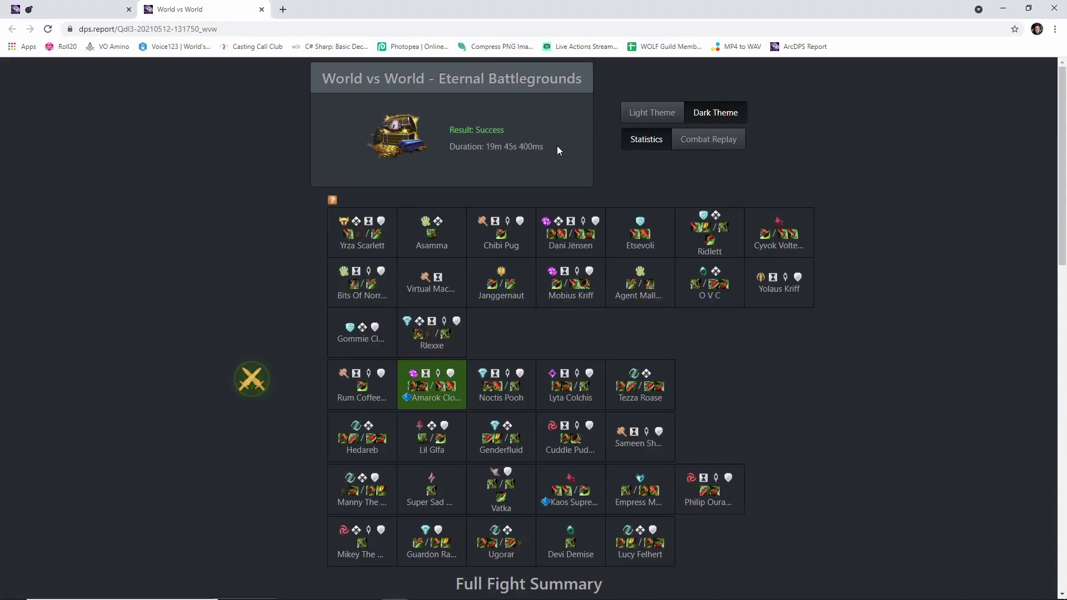
scroll(640, 200, "down", 1)
scroll(640, 200, "down", 5)
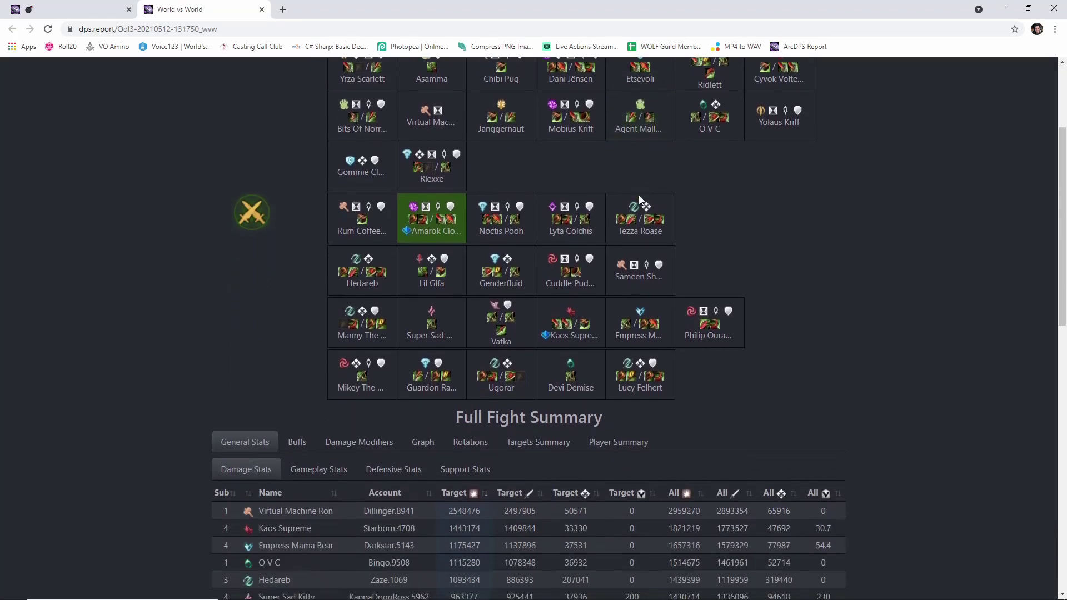
scroll(776, 208, "down", 2)
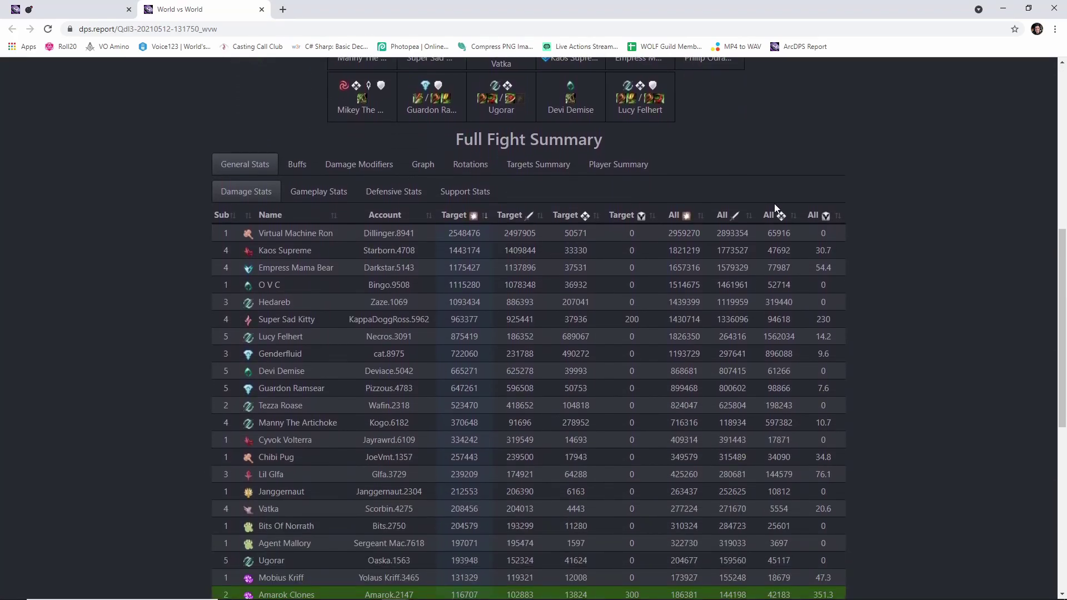
scroll(734, 193, "down", 1)
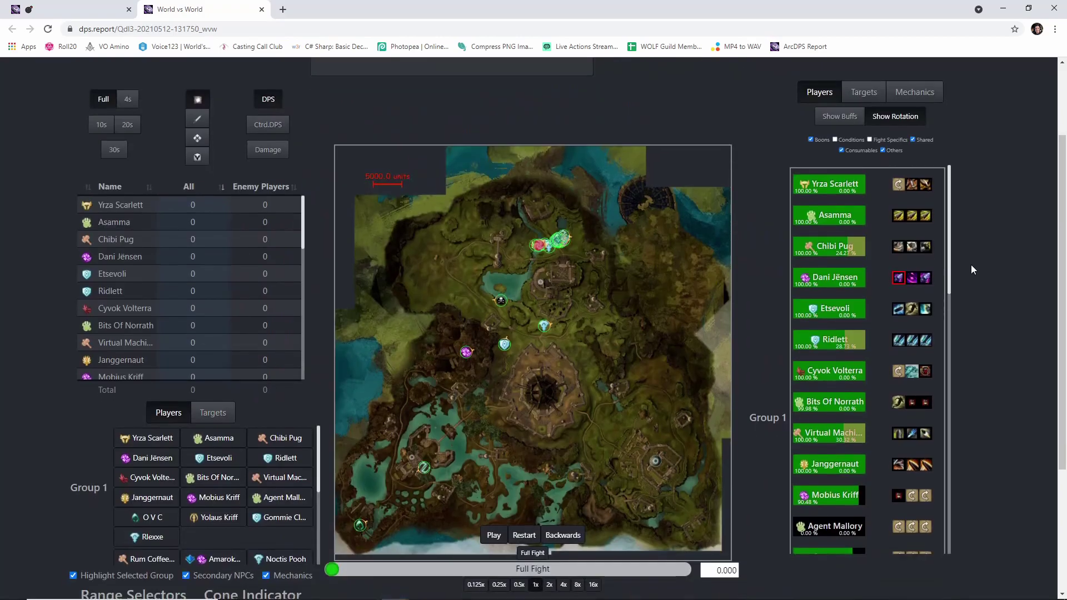